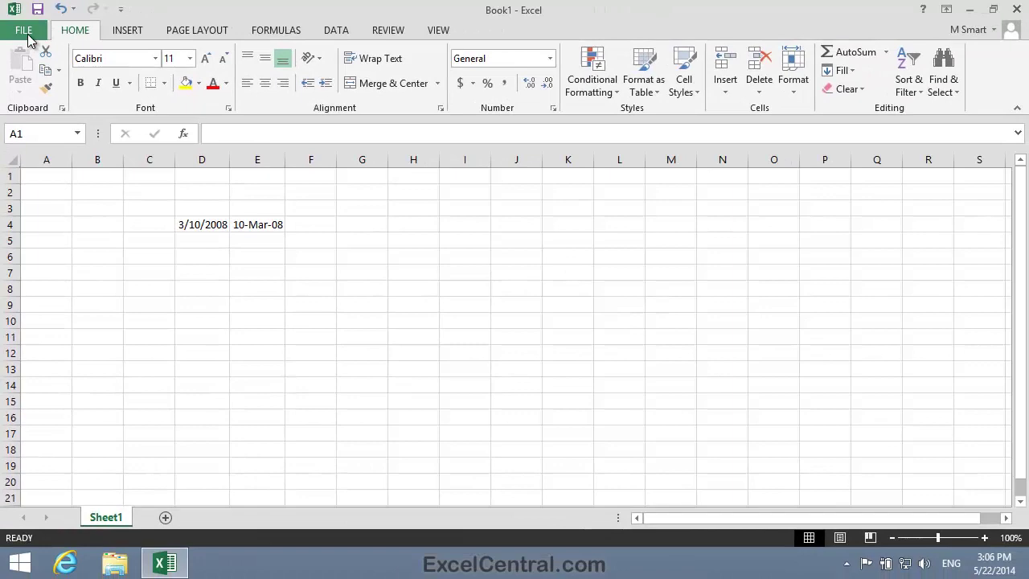
Open the workbook "Sales Week Ended 14th March 2008" from the Session 4 folder
left_click(40, 34)
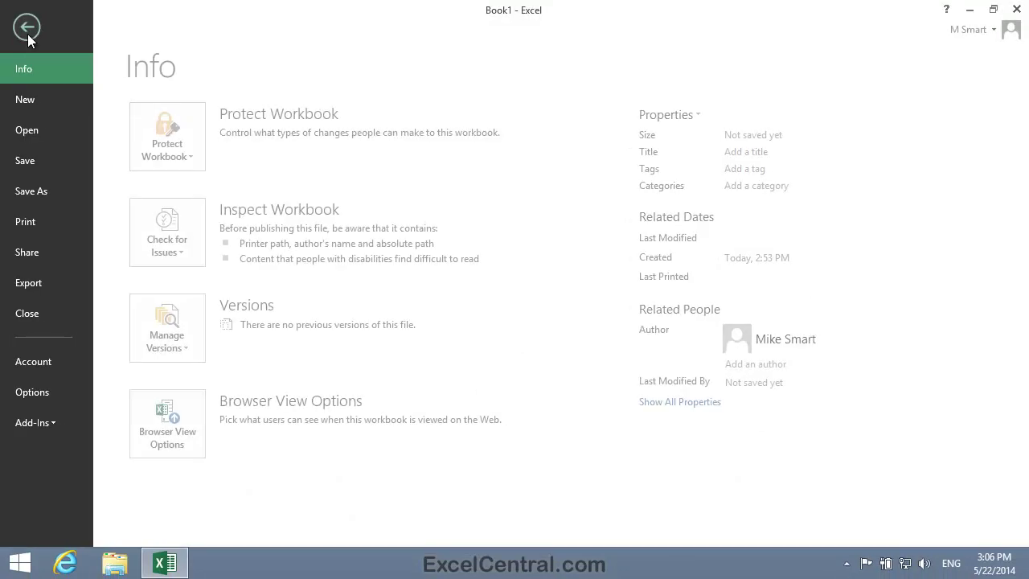
left_click(36, 131)
left_click(453, 177)
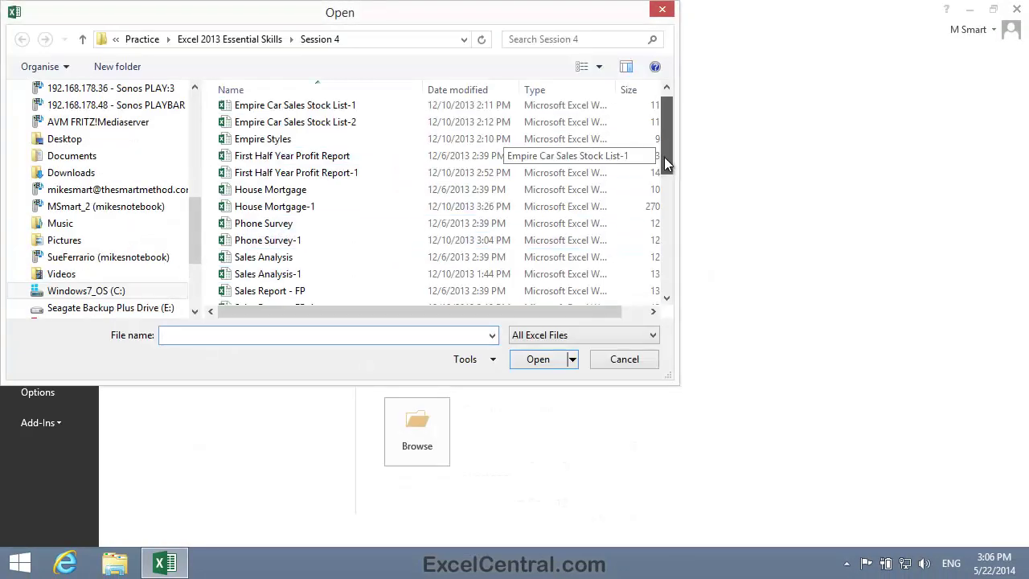
scroll(659, 191, "down", 4)
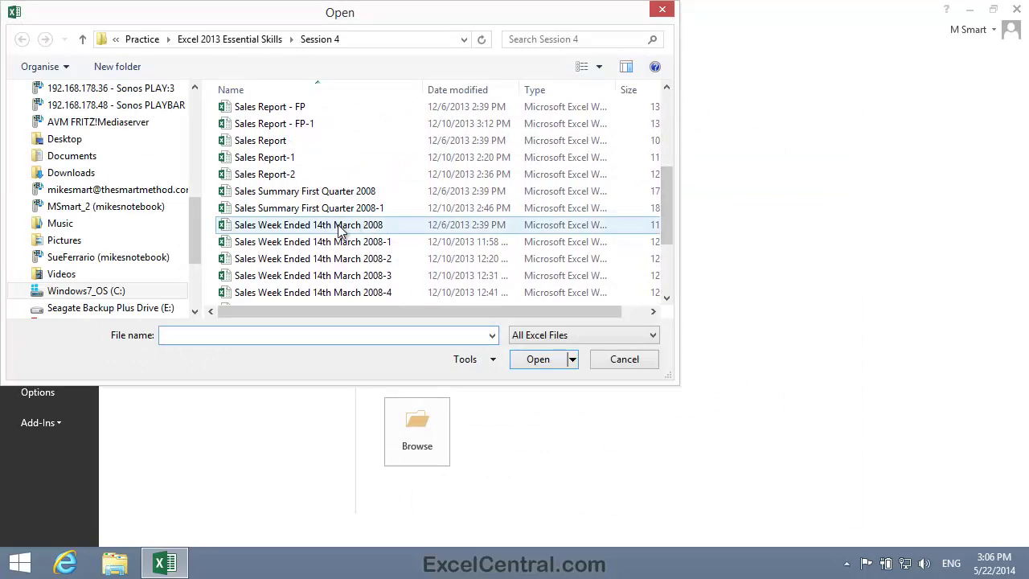
double_click(340, 225)
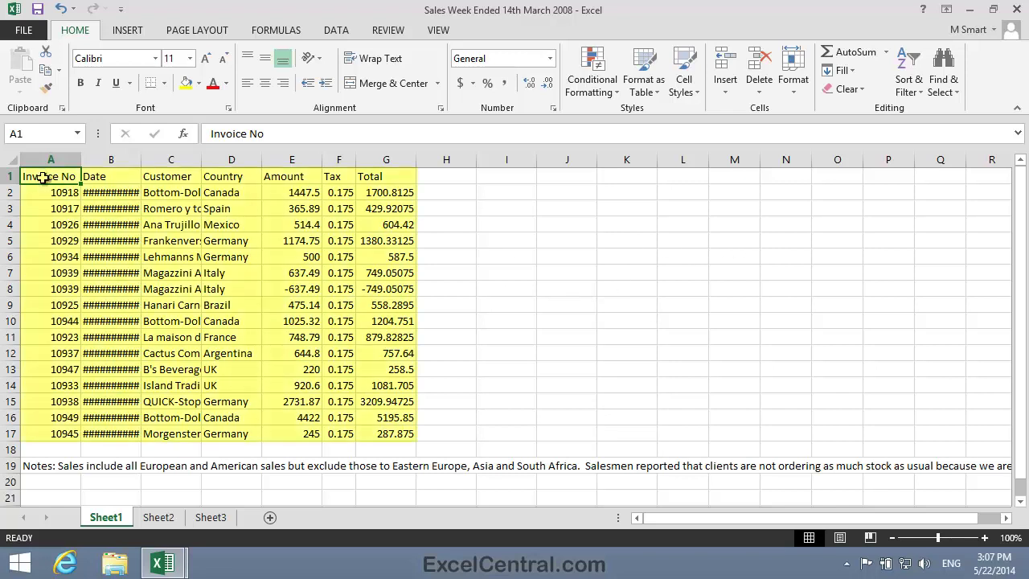
AutoFit the column widths of the invoice table in A1:G17, then deselect the table
left_click_drag(41, 175, 381, 434)
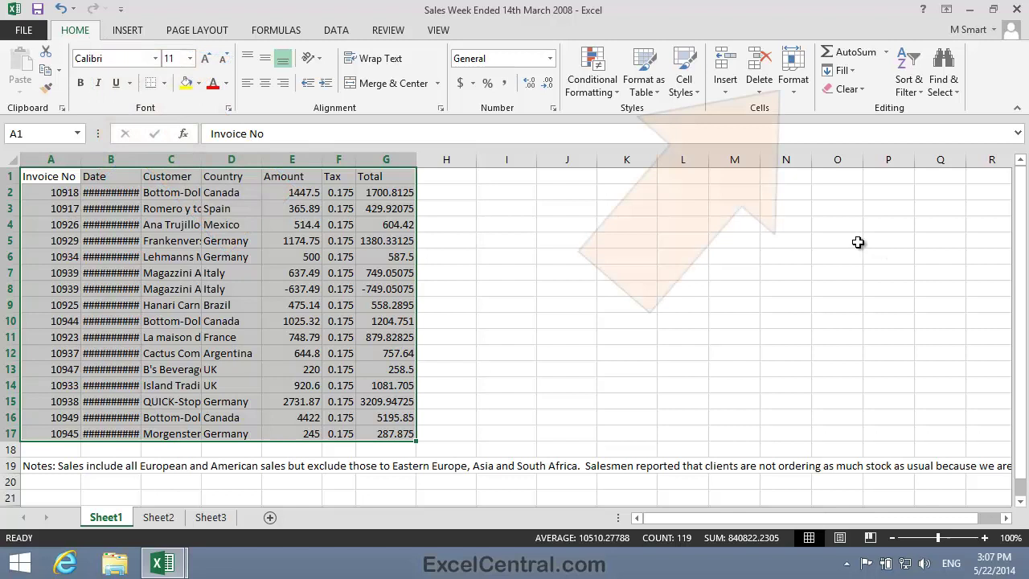
left_click(796, 94)
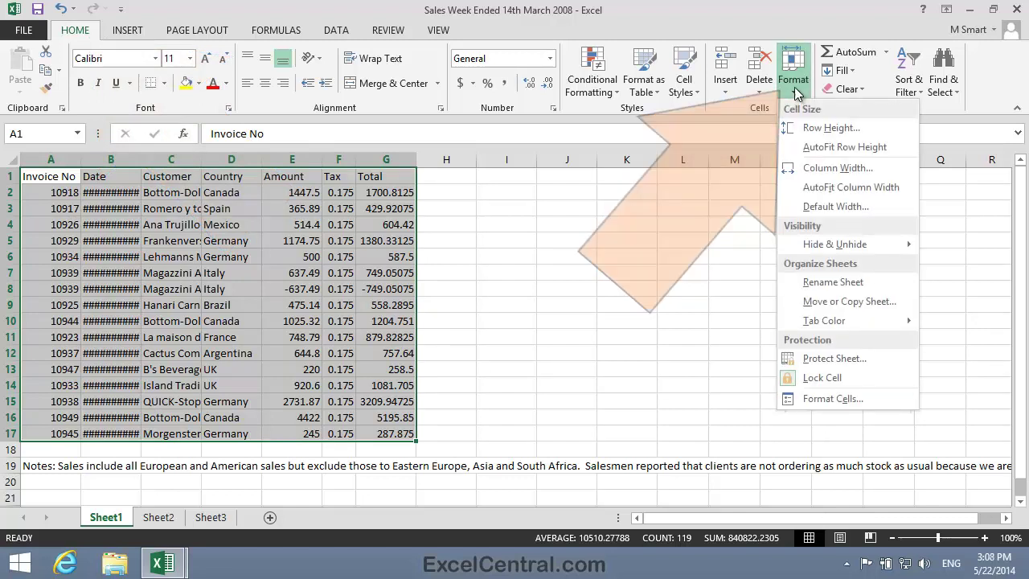
left_click(888, 186)
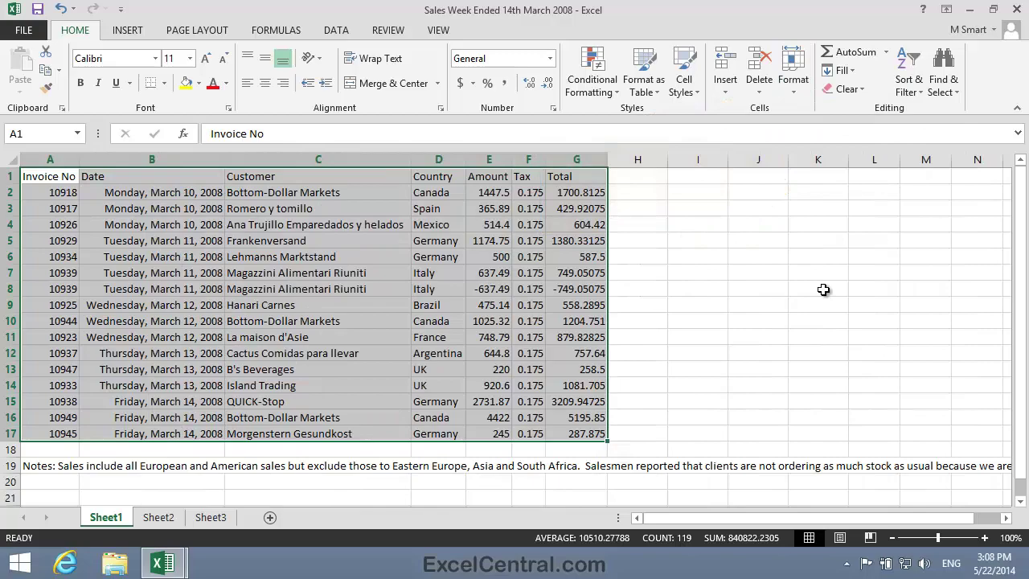
left_click(808, 239)
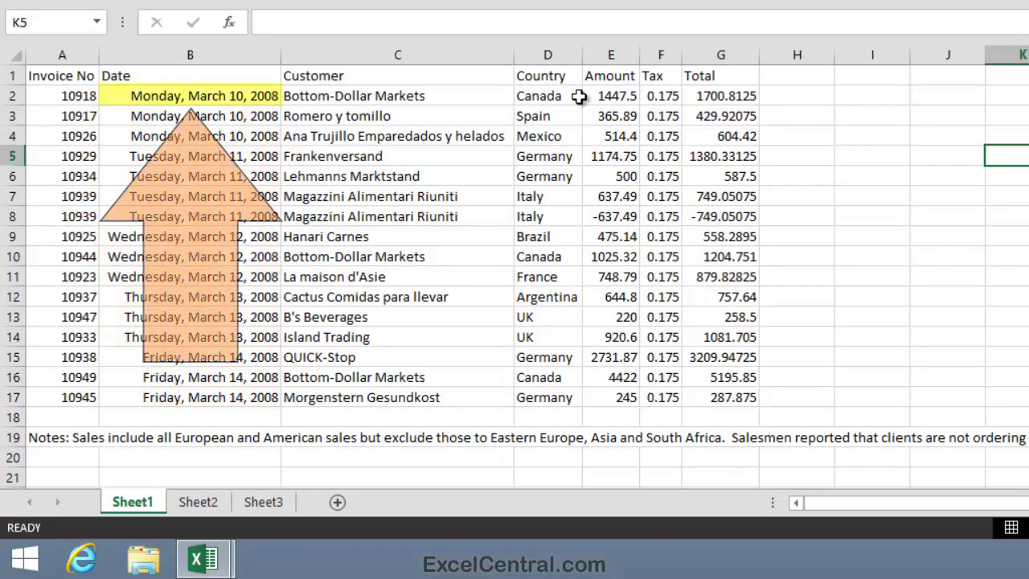
Select all the dates in the Date column, cells B2:B17
left_click(201, 97)
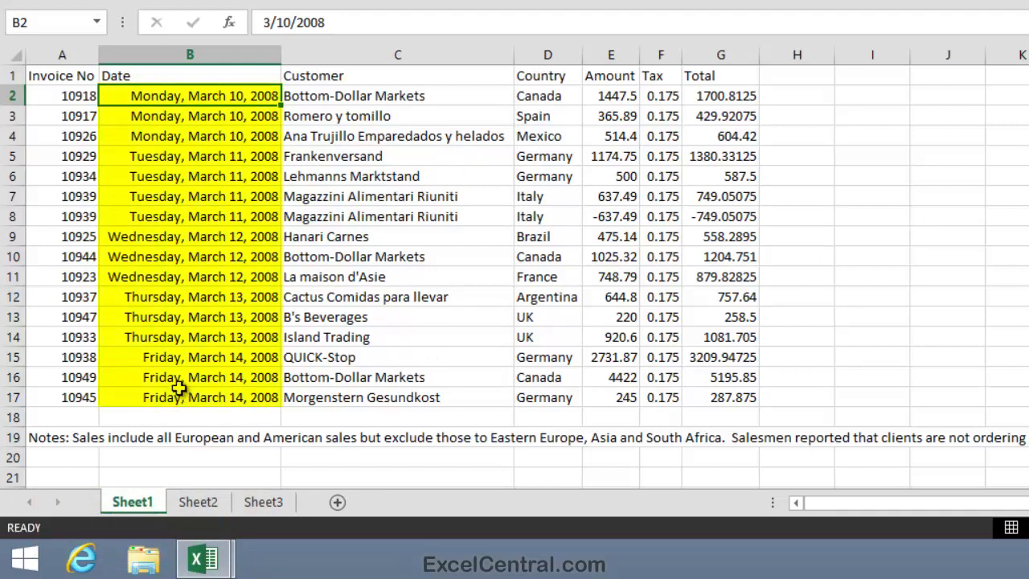
left_click_drag(179, 397, 167, 96)
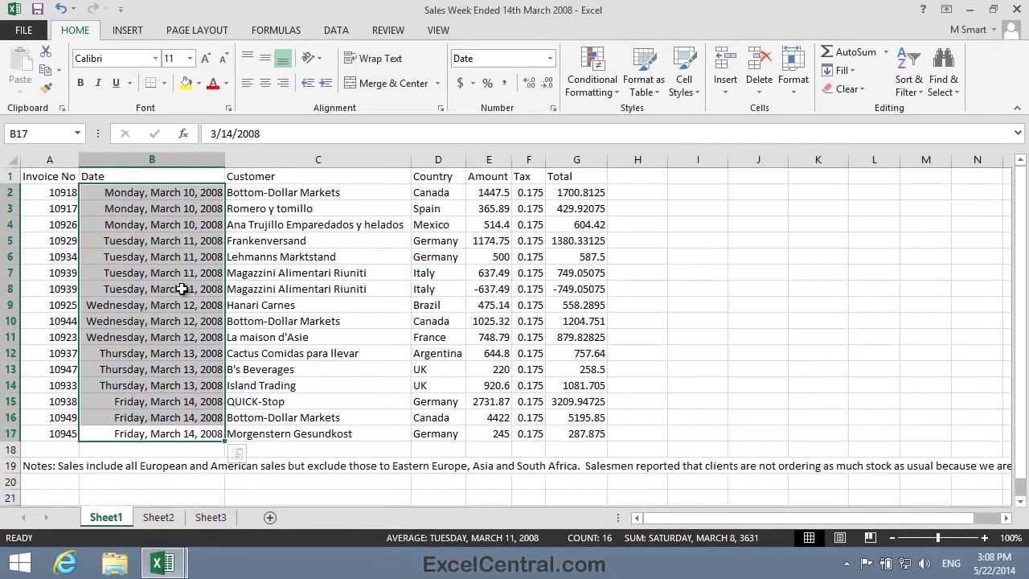
right_click(164, 219)
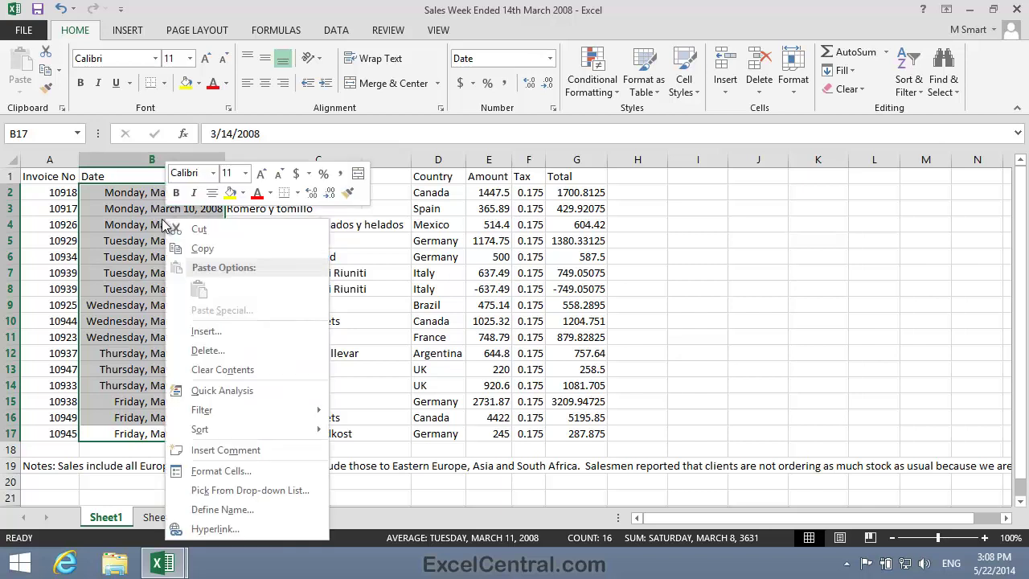
left_click(249, 476)
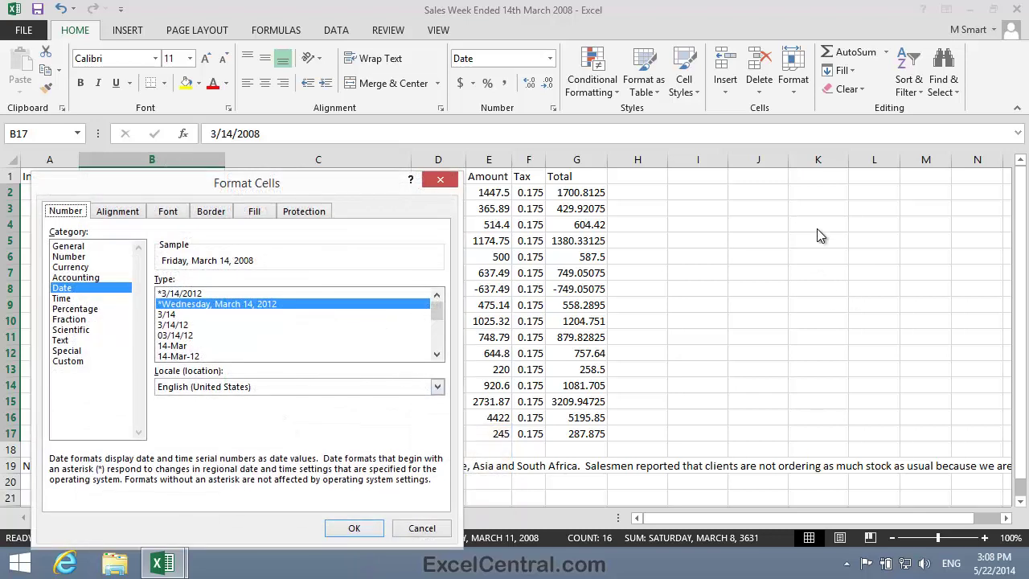
left_click_drag(376, 180, 610, 113)
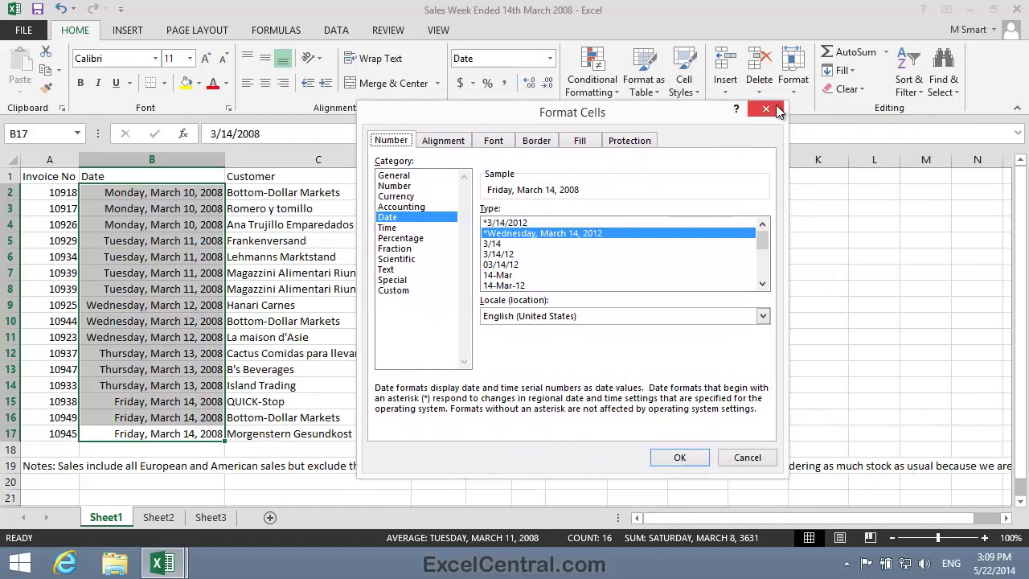
left_click(768, 109)
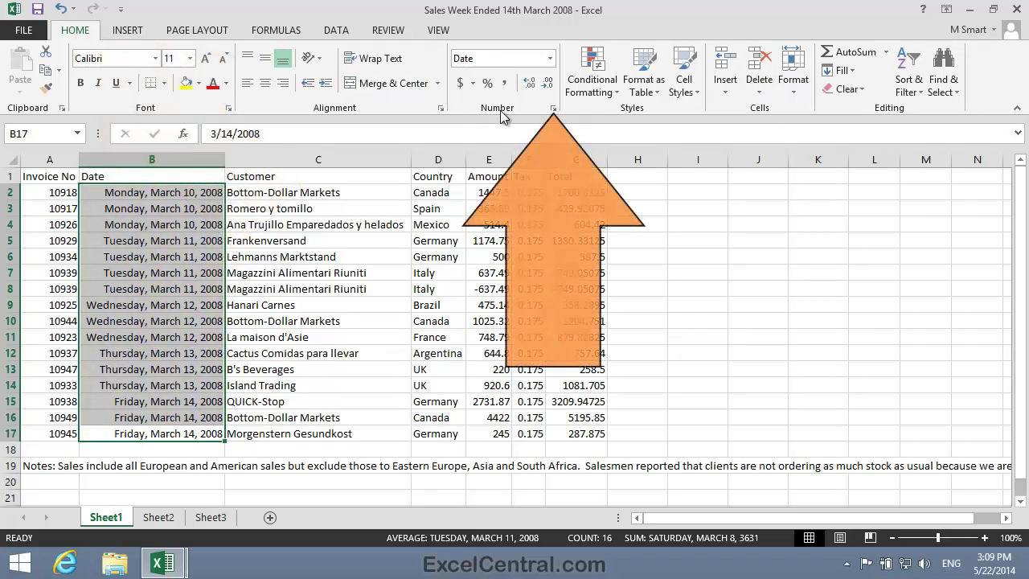
left_click(554, 110)
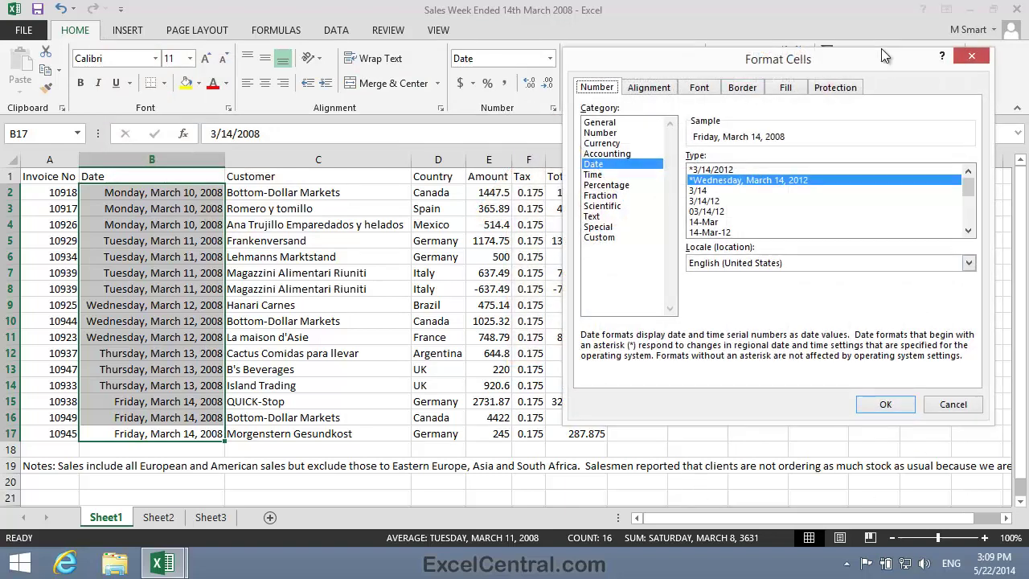
left_click_drag(843, 61, 579, 115)
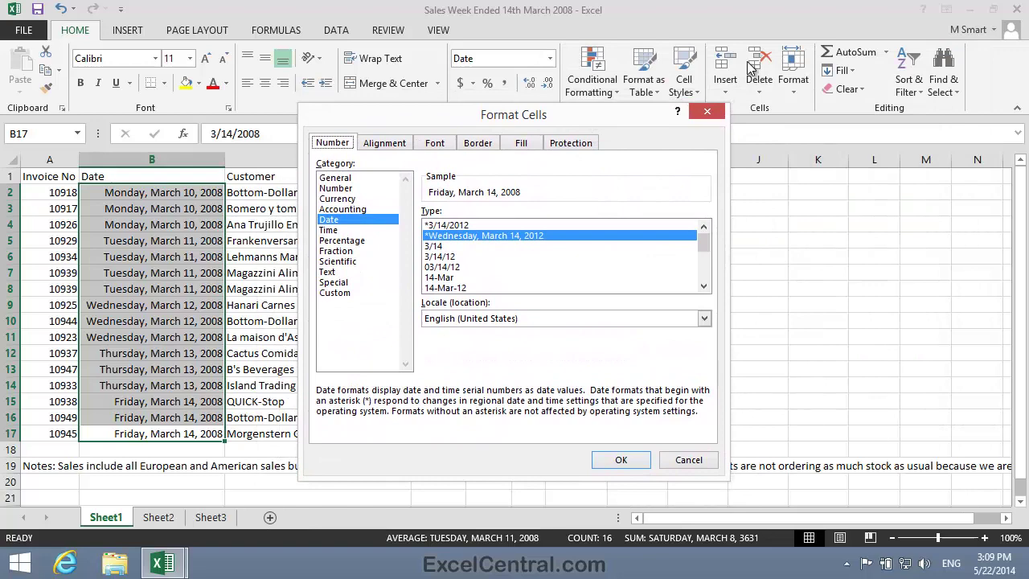
left_click(699, 459)
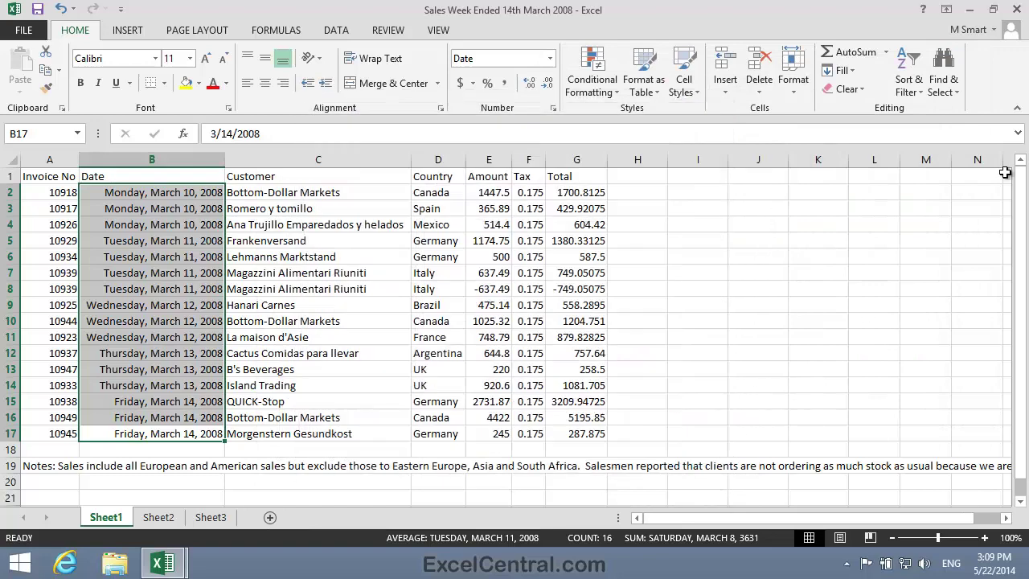
Open the Format Cells number settings for the selected dates, with the Date category chosen
right_click(150, 230)
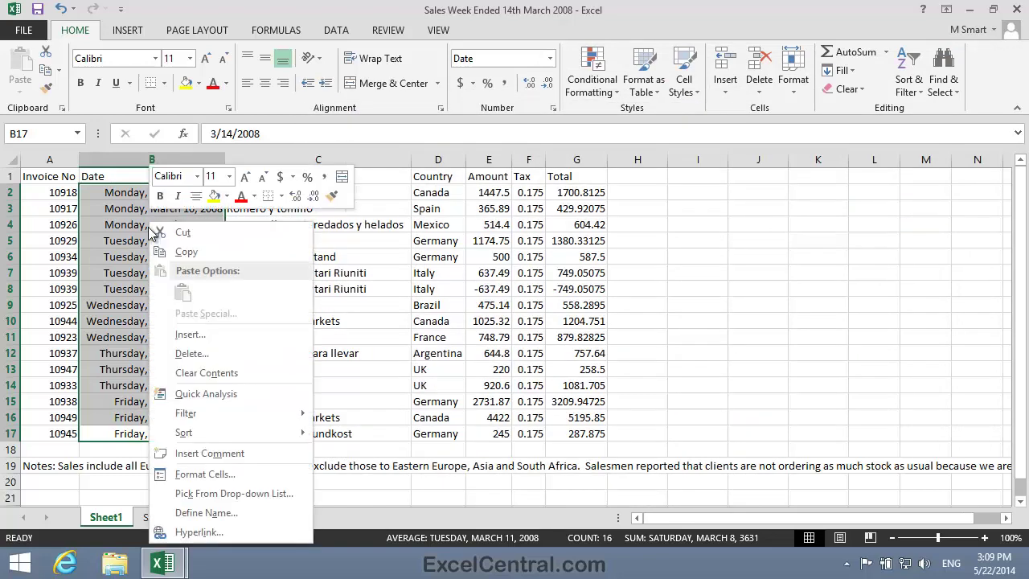
left_click(246, 477)
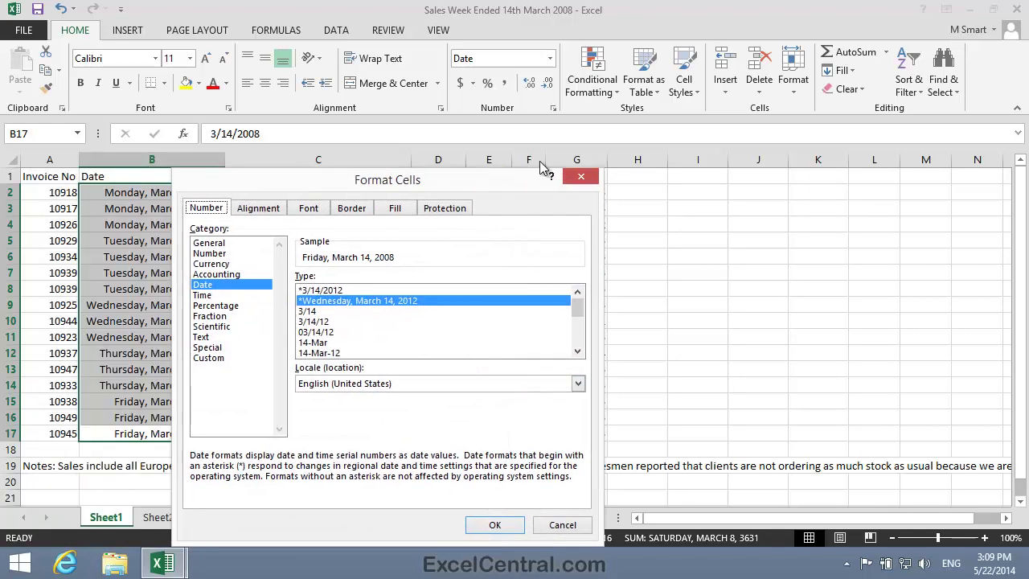
left_click_drag(414, 180, 544, 142)
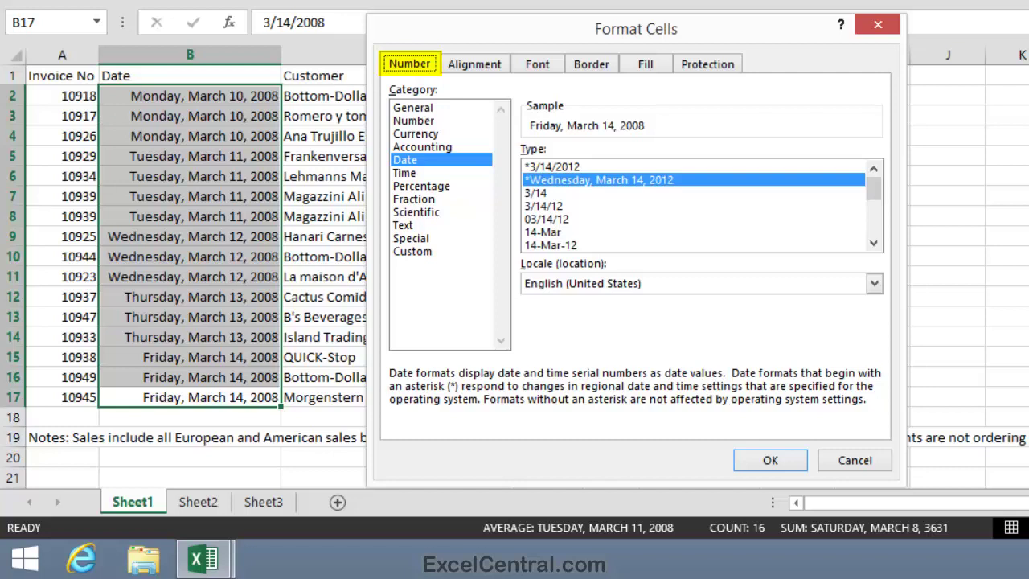
left_click(655, 64)
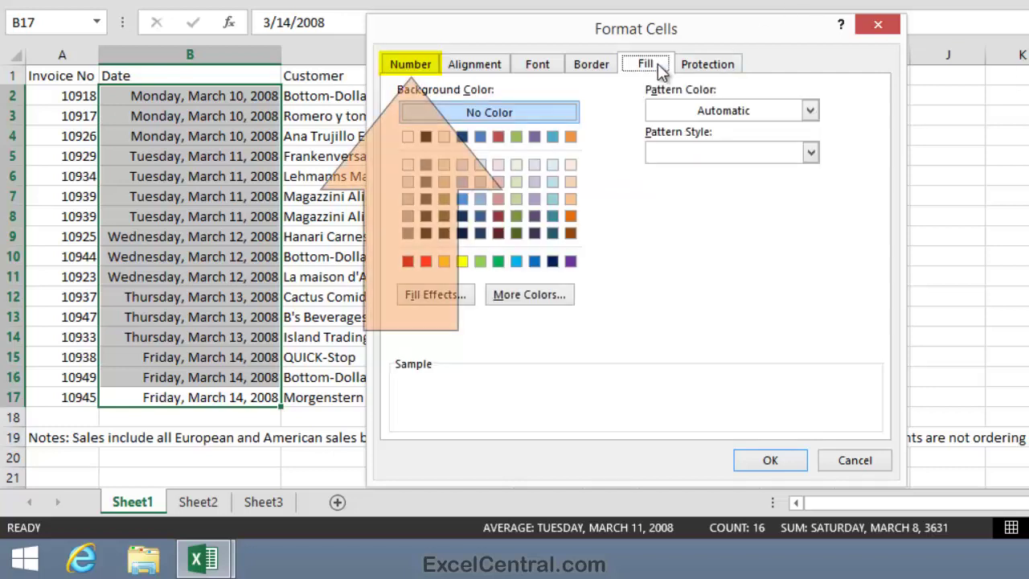
left_click(417, 65)
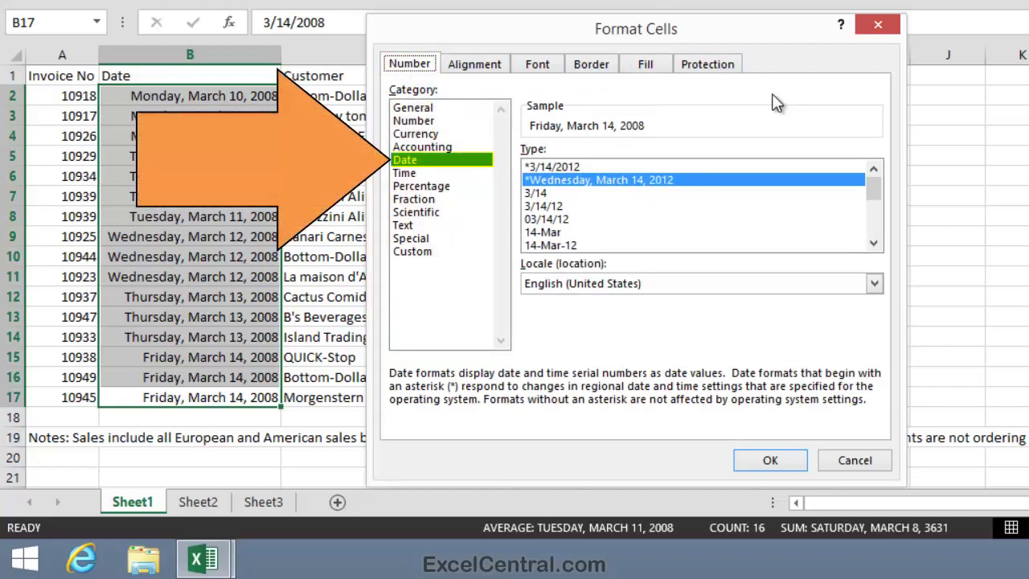
left_click(418, 213)
left_click(412, 160)
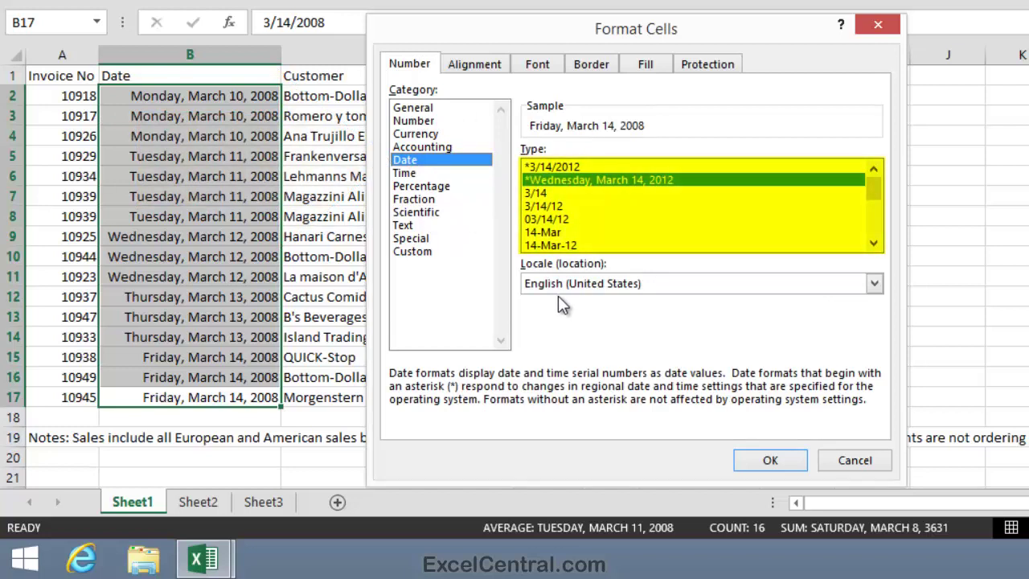
Look through the available date types and choose 14-Mar-12 for the selected dates
left_click(873, 244)
left_click(872, 244)
left_click(873, 245)
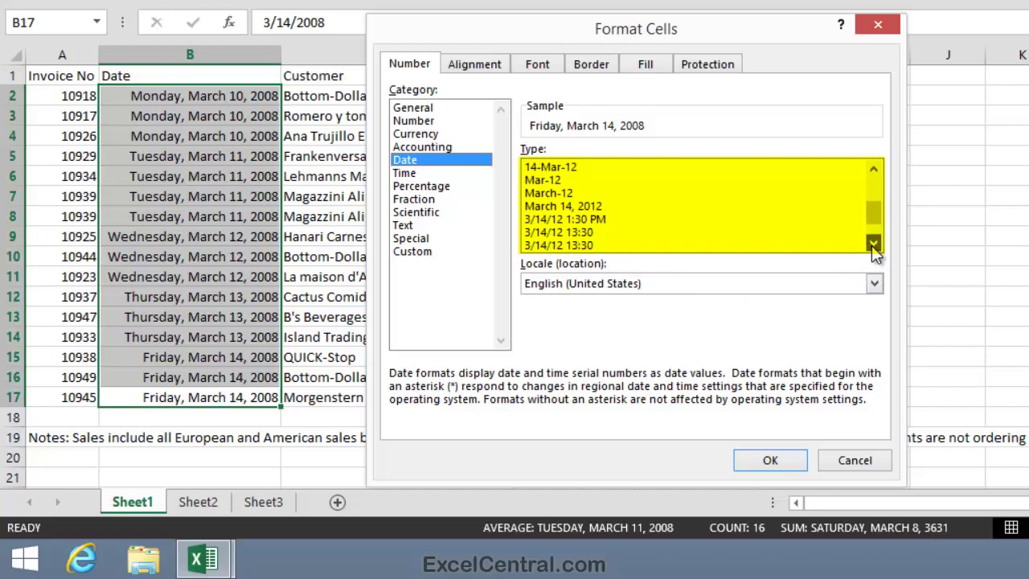
left_click(872, 245)
left_click(873, 246)
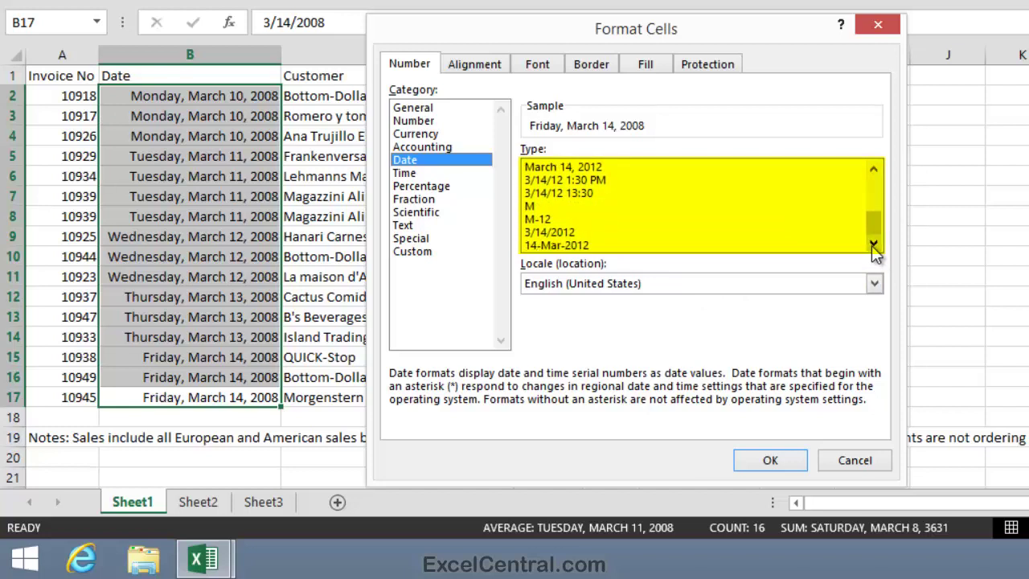
left_click(872, 165)
left_click(872, 165)
left_click(872, 166)
left_click(872, 166)
left_click(872, 165)
left_click(872, 166)
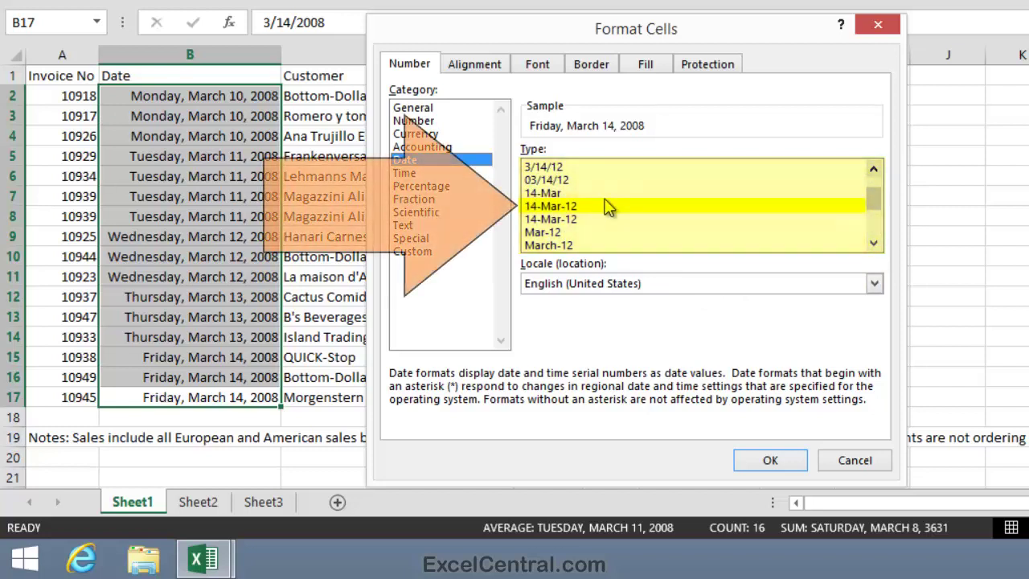
left_click(562, 207)
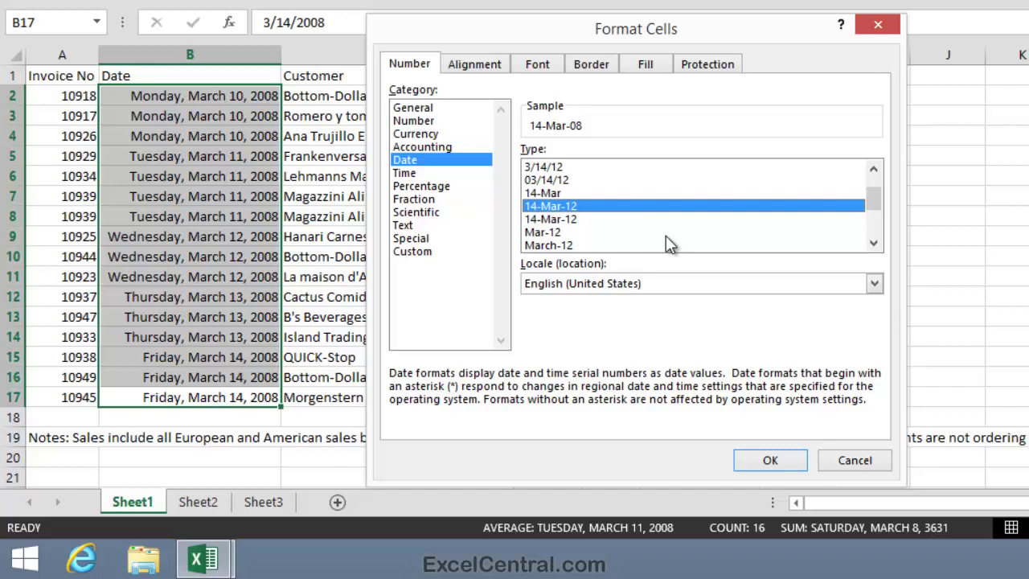
Set the locale of the date format to English (United Kingdom)
key("Tab")
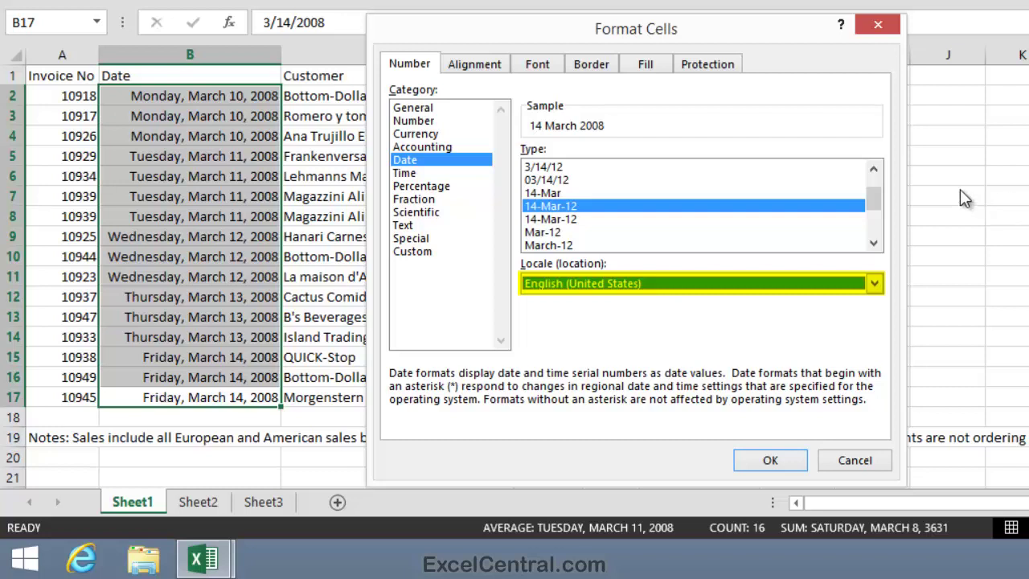
left_click(874, 283)
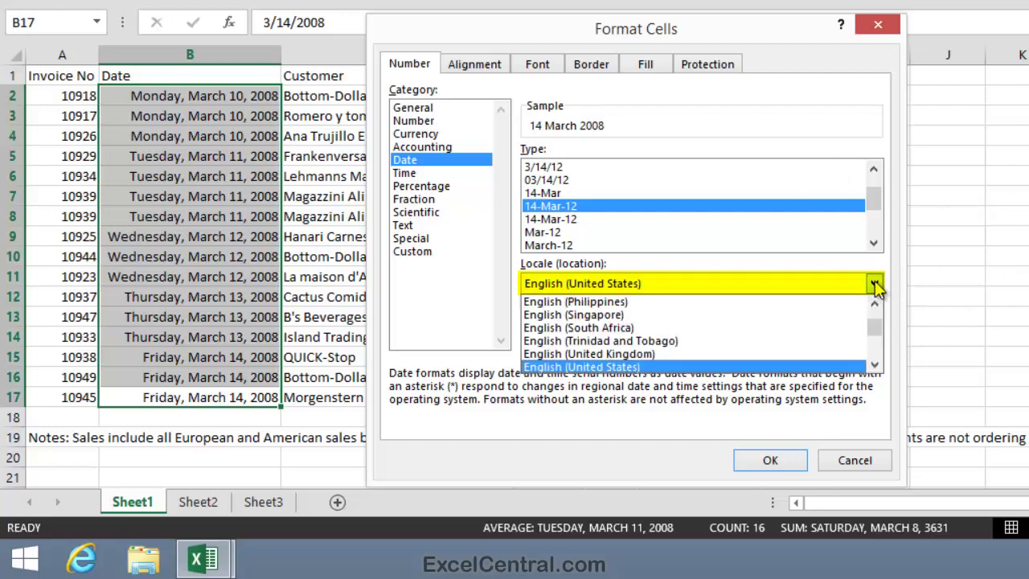
left_click(577, 354)
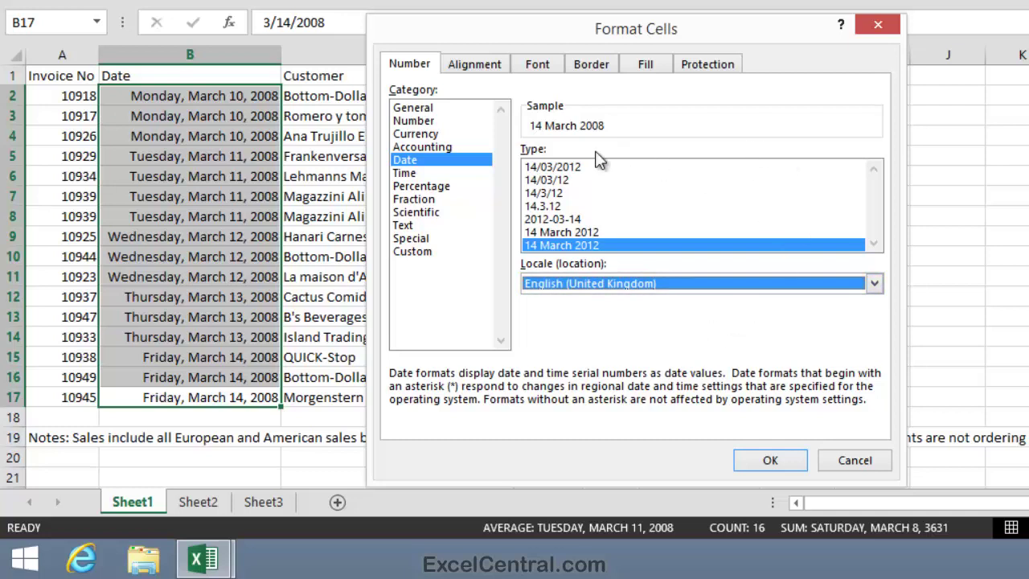
Apply the custom number format d-mmm-yy to the selected dates in B2:B17
left_click(405, 250)
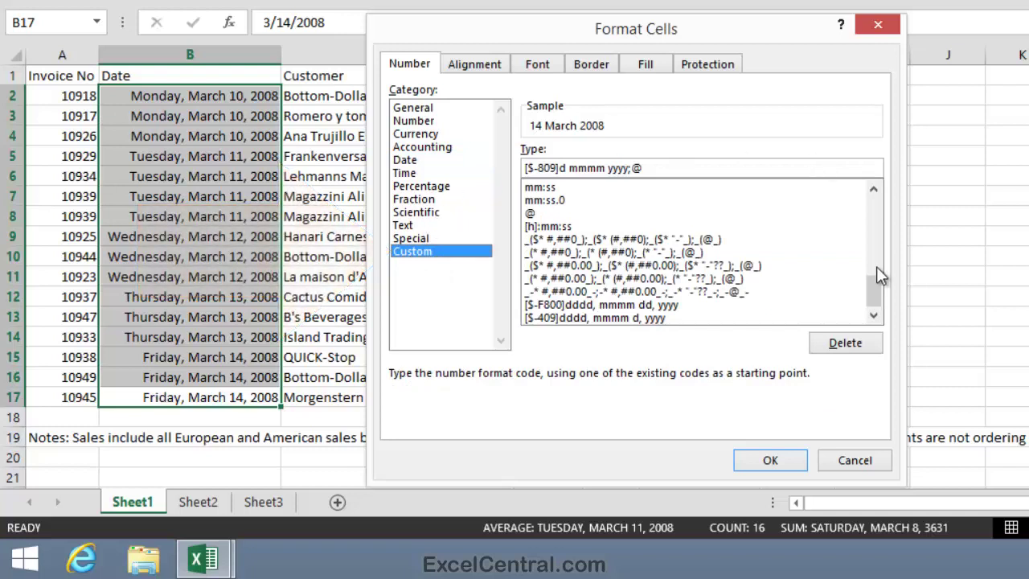
left_click_drag(876, 291, 873, 253)
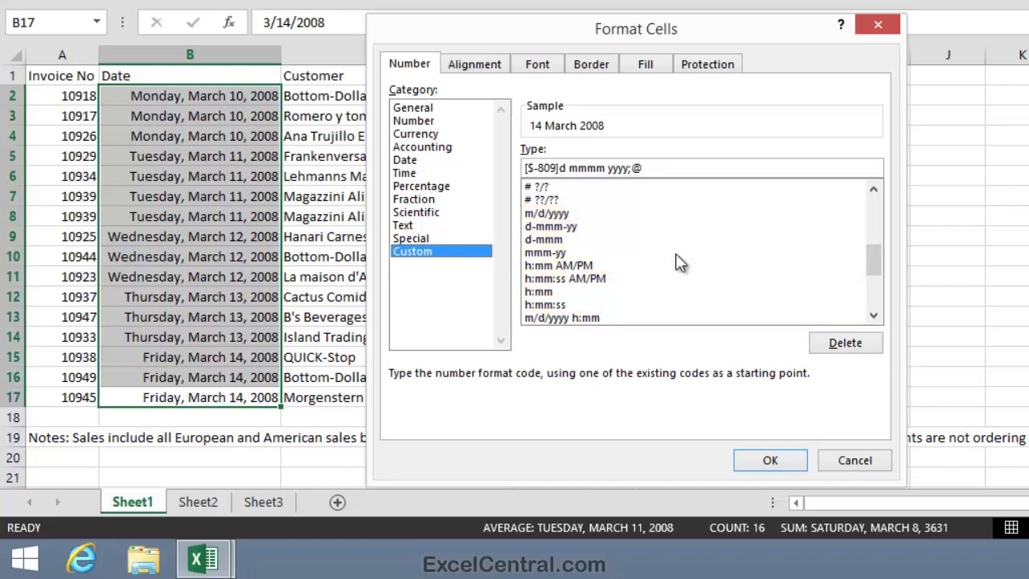
left_click(550, 214)
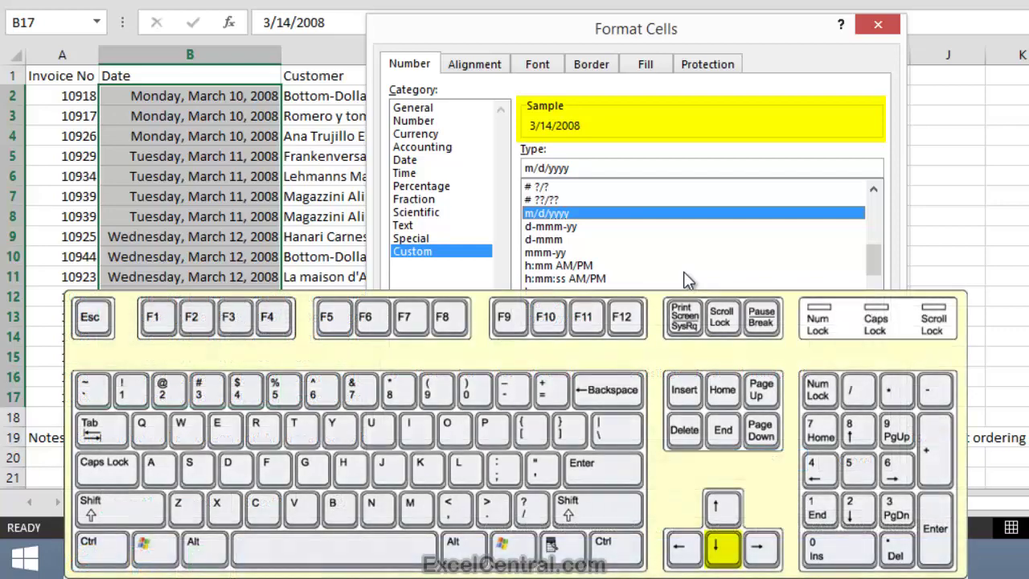
key("Down")
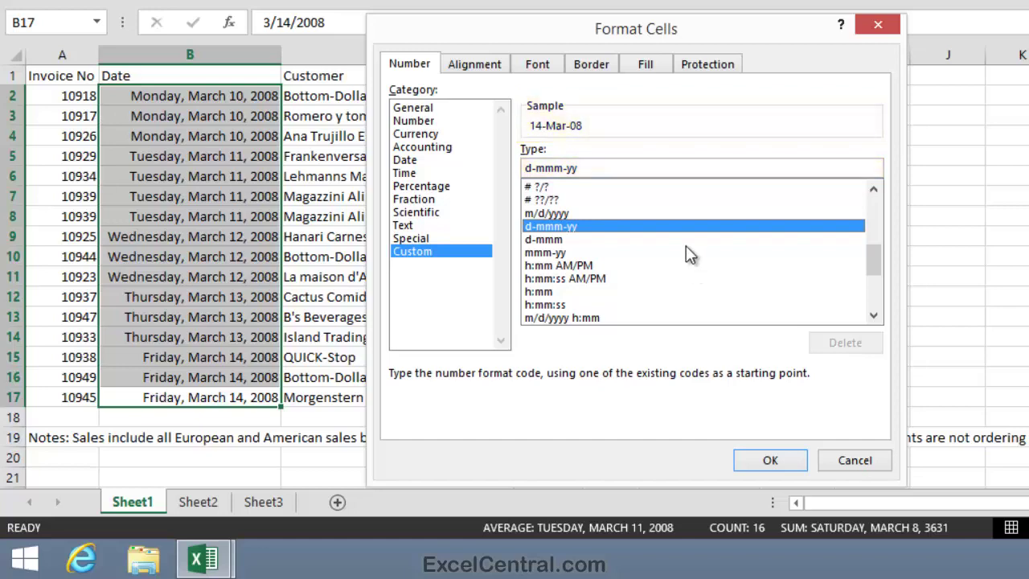
left_click(770, 462)
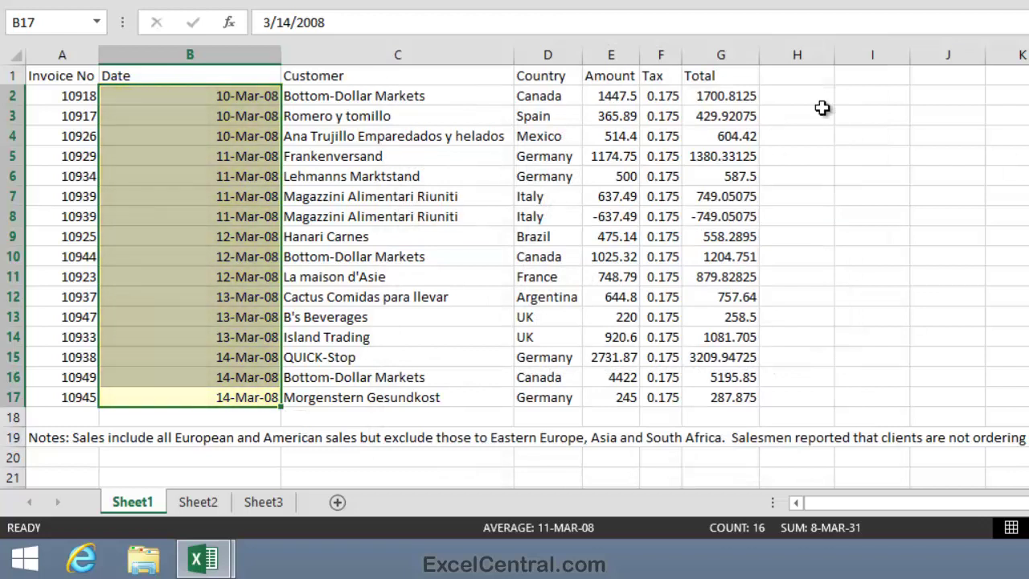
Clear the selection of the dates and auto-fit column B's width to its contents
left_click(947, 135)
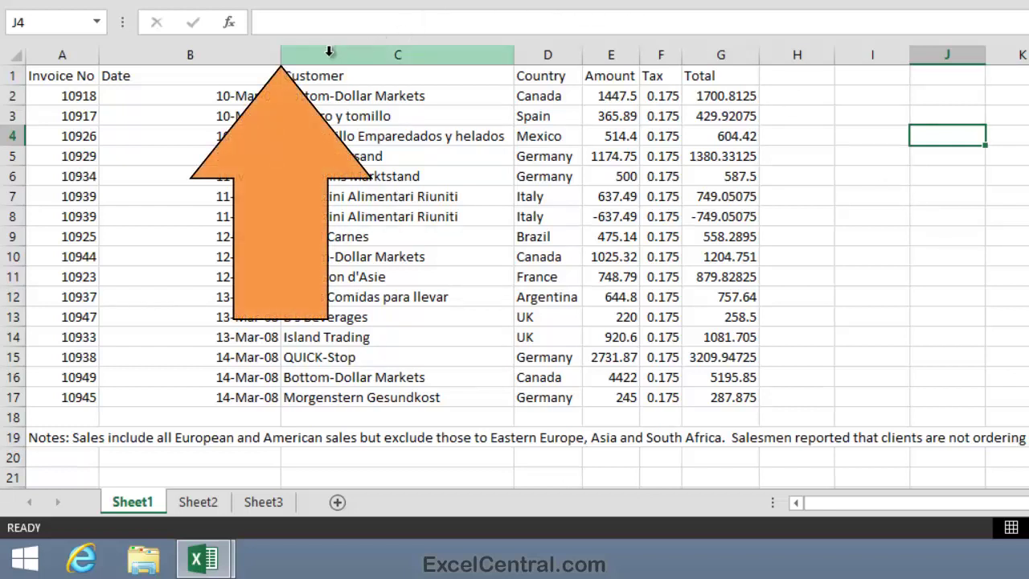
double_click(281, 54)
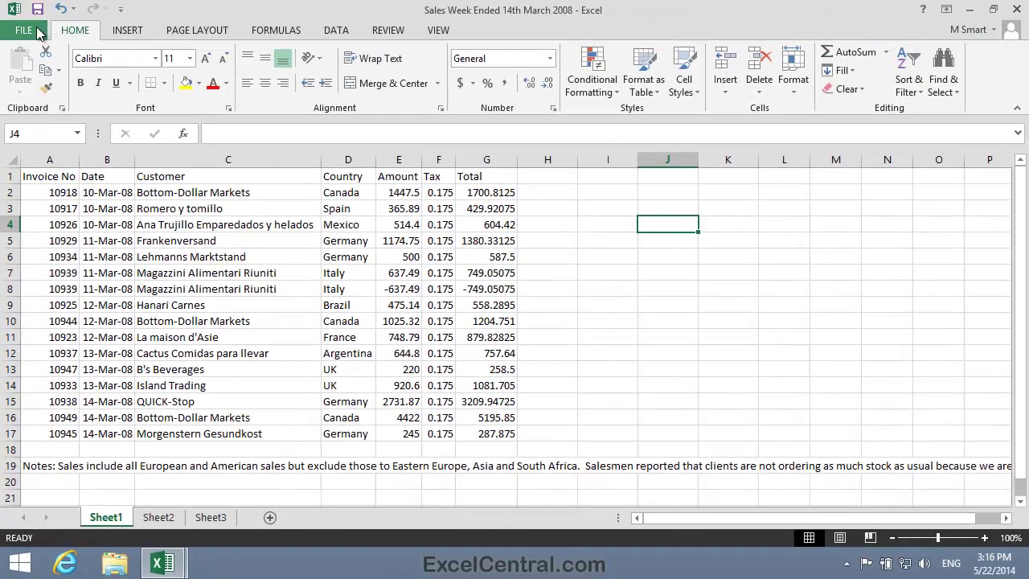
Save a copy of the workbook as Sales Week Ended 14th March 2008-1 in the Excel 2013 Essential Skills folder
left_click(24, 30)
left_click(42, 189)
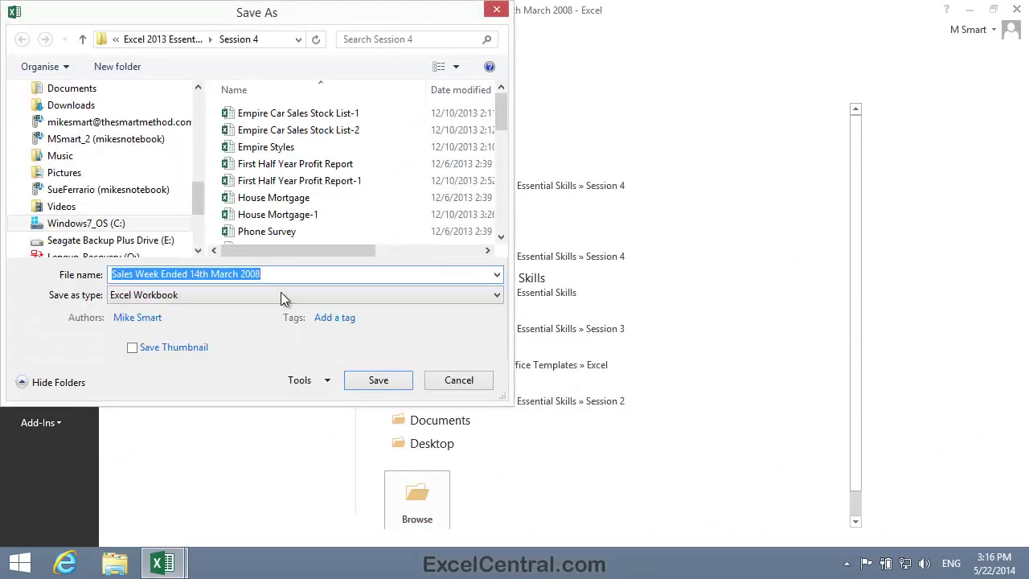
left_click(270, 274)
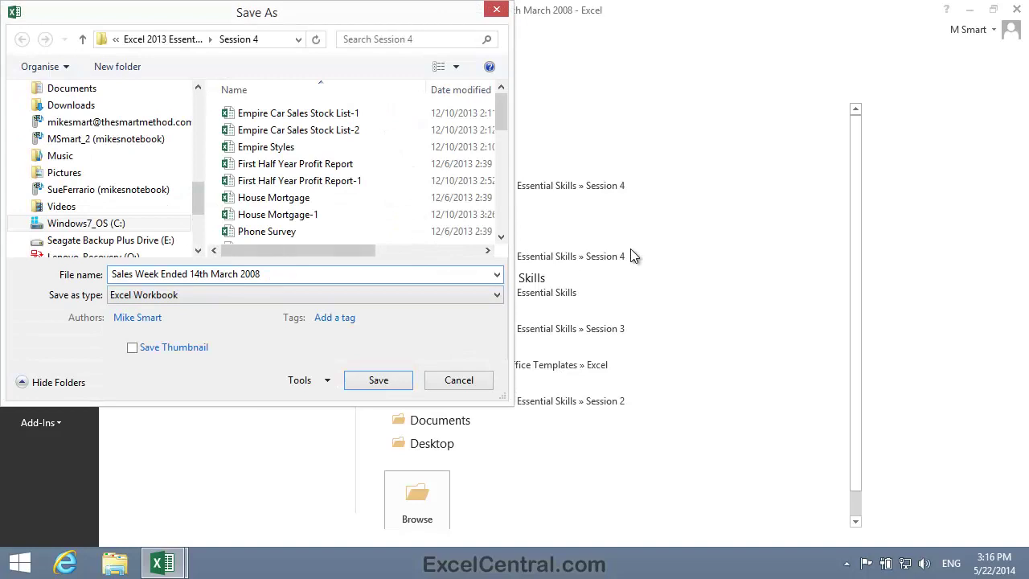
type("-1")
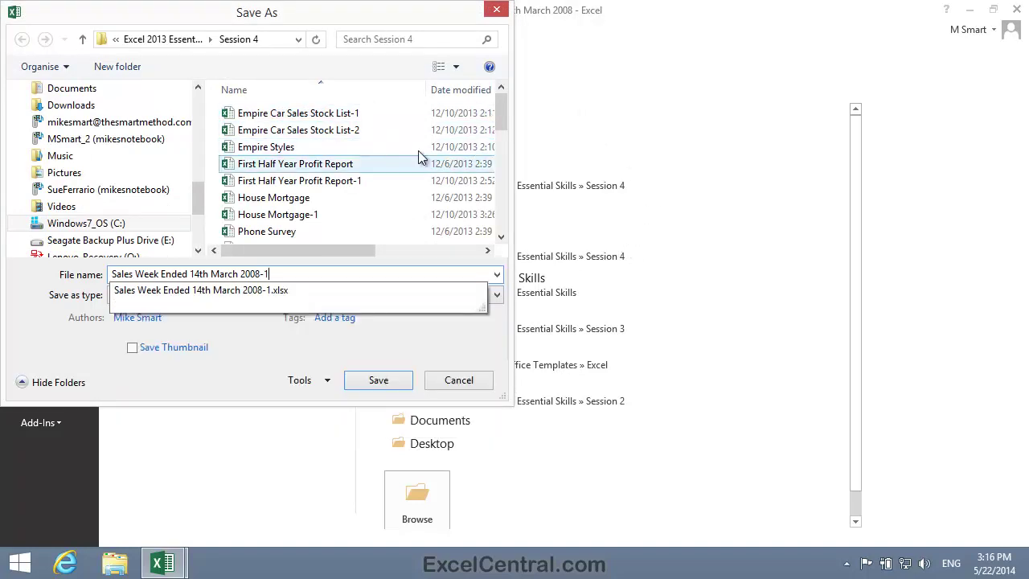
left_click(176, 42)
left_click(177, 42)
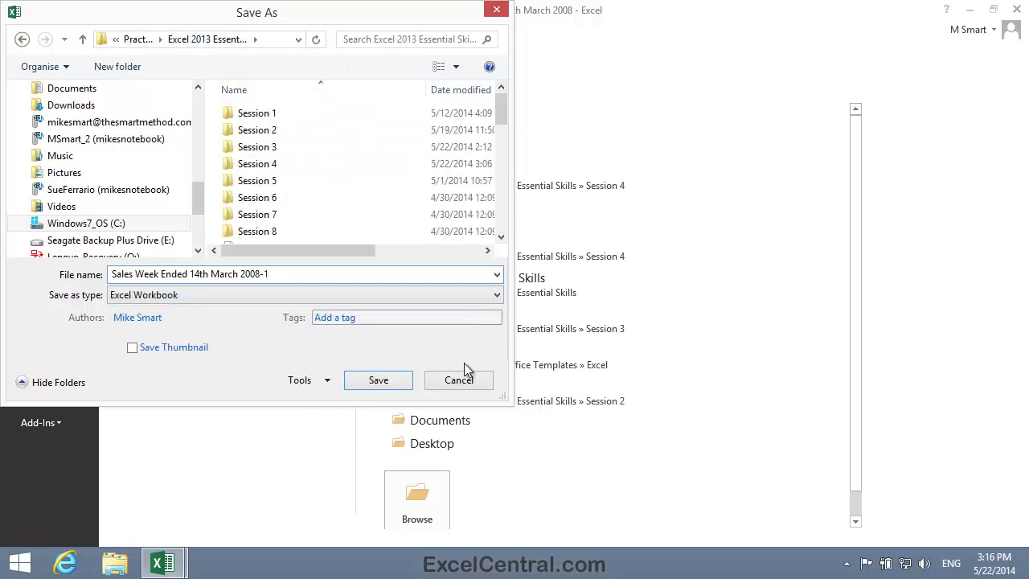
left_click(389, 373)
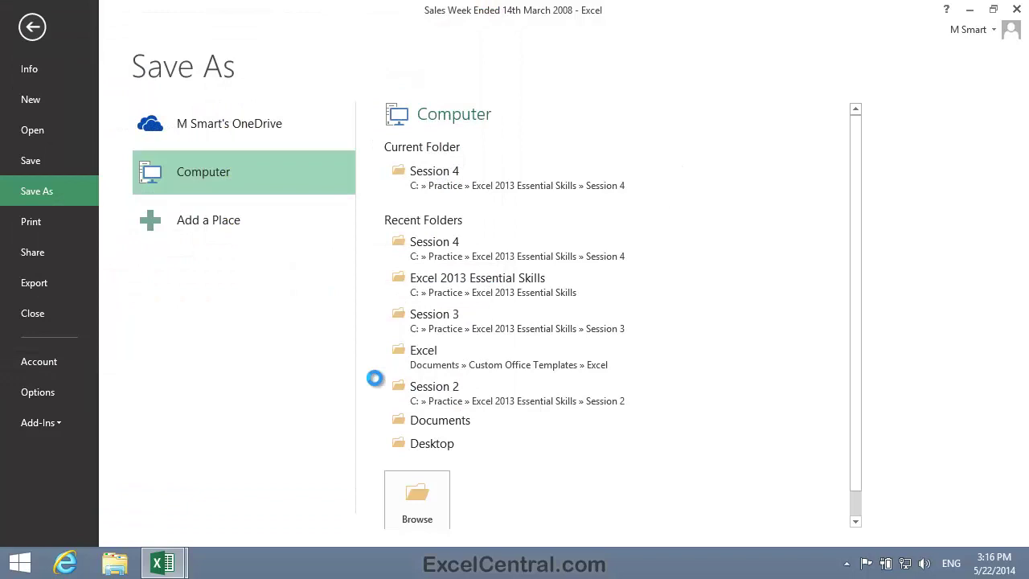